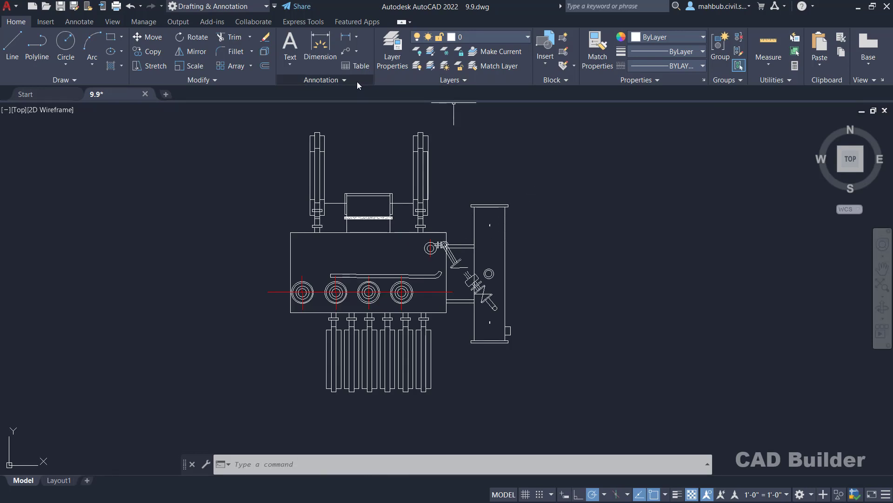
Browse the Leader dropdown, then switch to the Annotate tab's multileader tools
{"action": "left_click", "coordinate": [357, 52]}
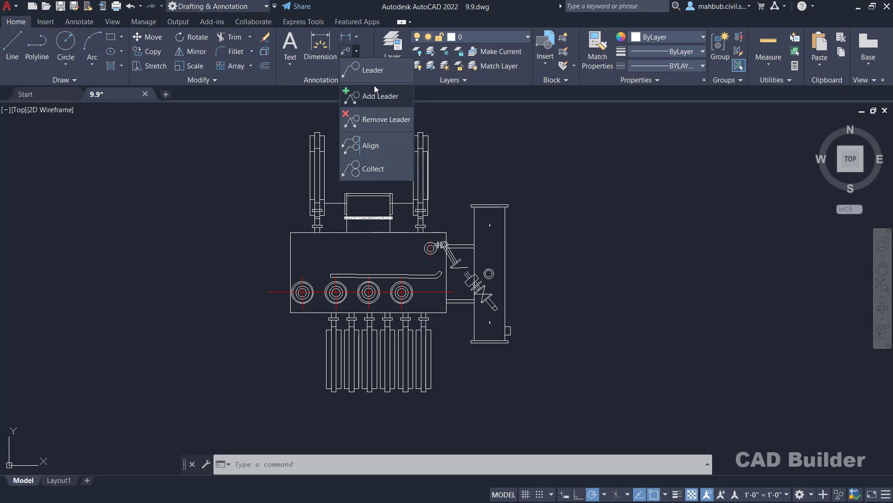
{"action": "left_click", "coordinate": [321, 80]}
{"action": "left_click", "coordinate": [66, 22]}
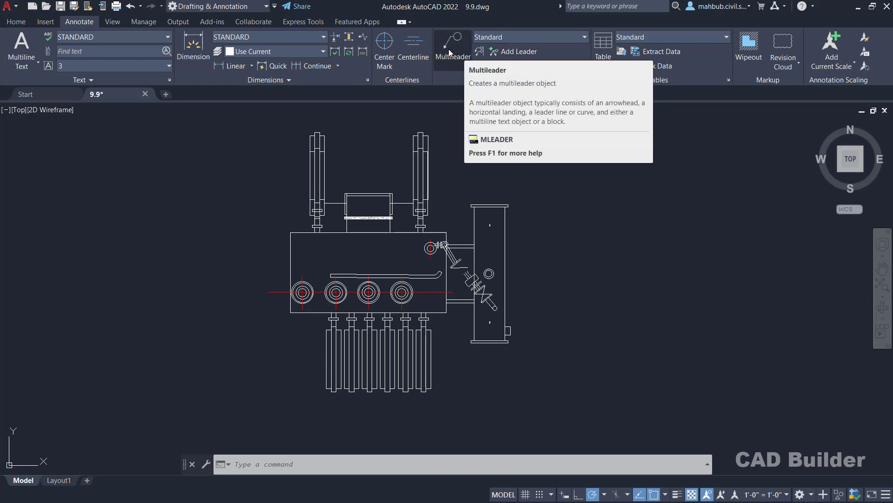
Place an 'Oil Tank' multileader from the right tank to a landing above right
{"action": "left_click", "coordinate": [448, 49]}
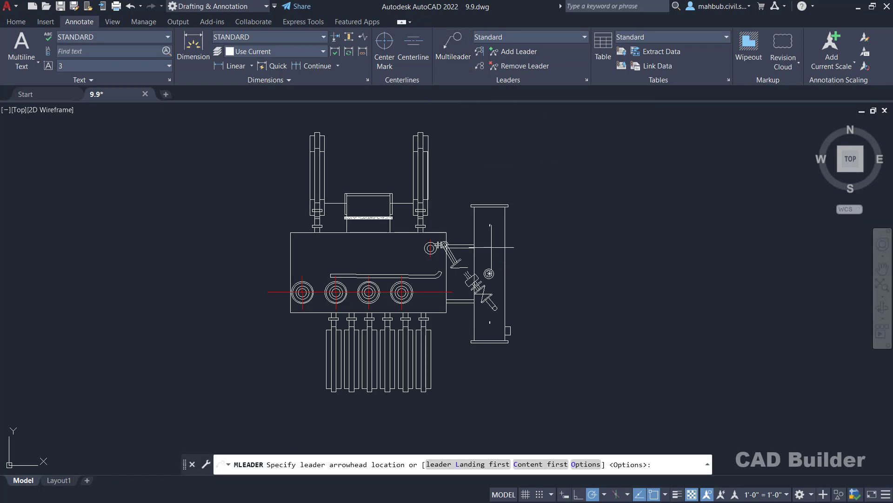
{"action": "left_click", "coordinate": [495, 247]}
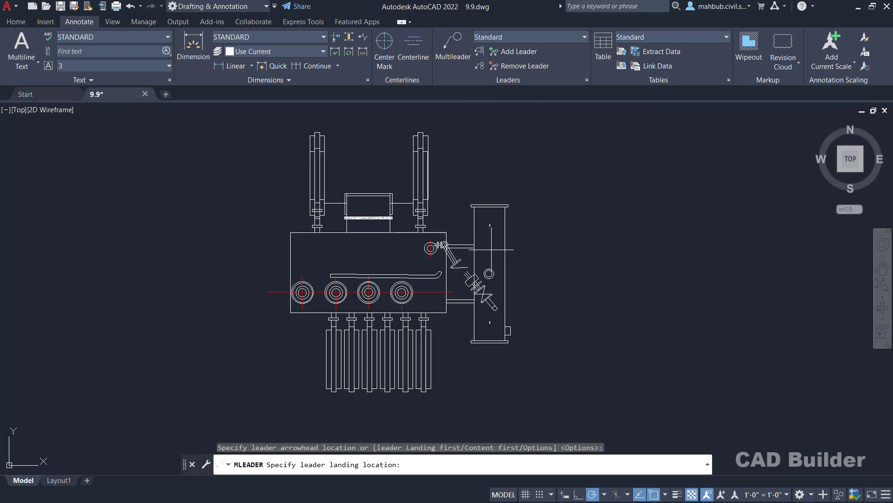
{"action": "left_click", "coordinate": [600, 203]}
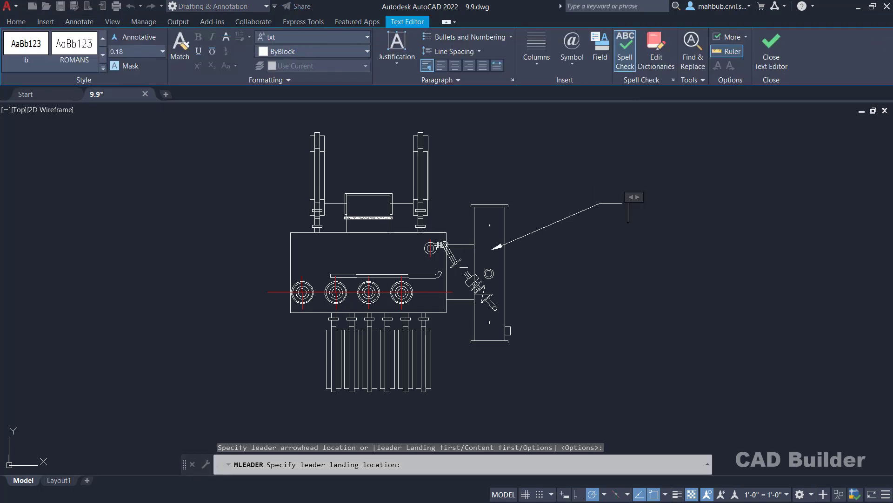
{"action": "type", "text": "Oil"}
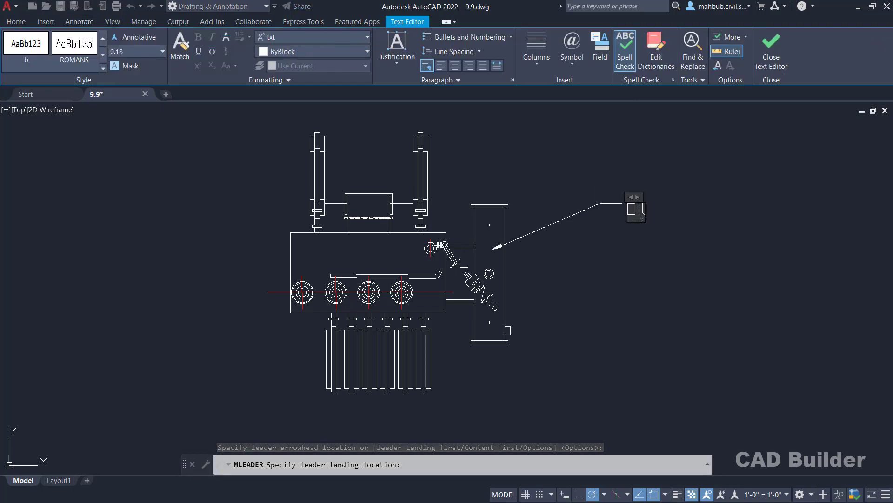
{"action": "type", "text": " Tank"}
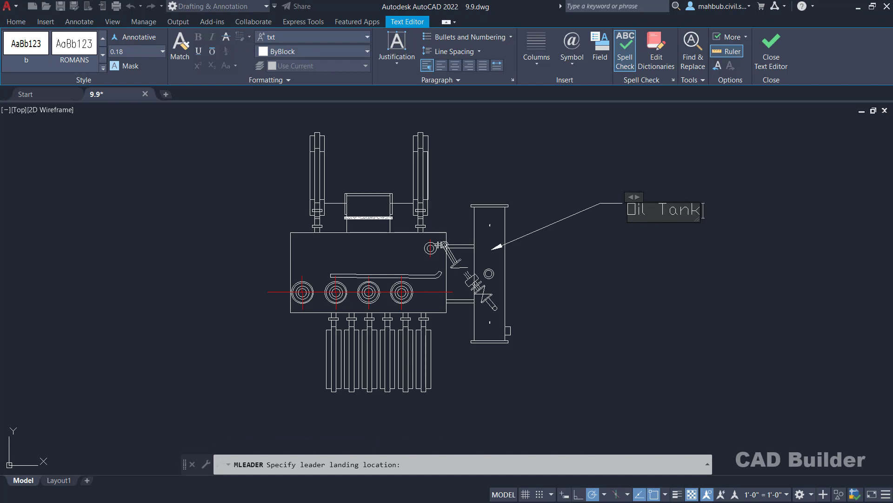
{"action": "left_click", "coordinate": [644, 243]}
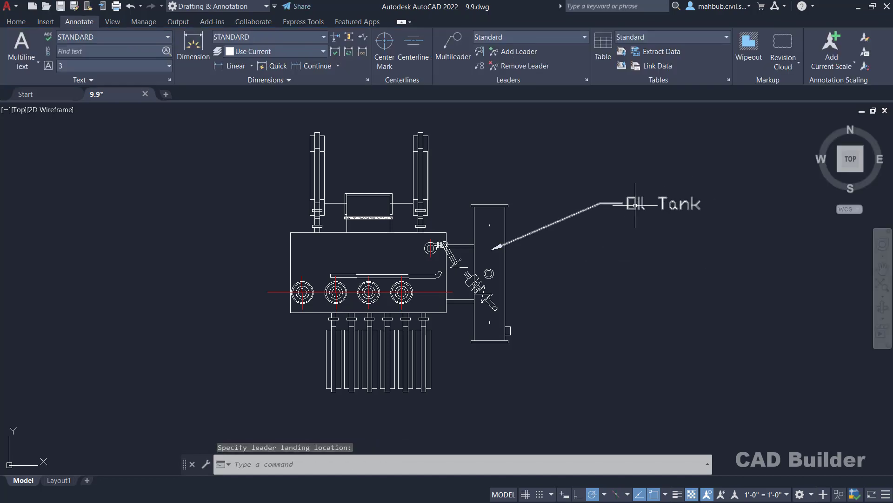
Place an 'Oil Valve' multileader from the valve at the tank's base, landing to the right
{"action": "left_click", "coordinate": [452, 45]}
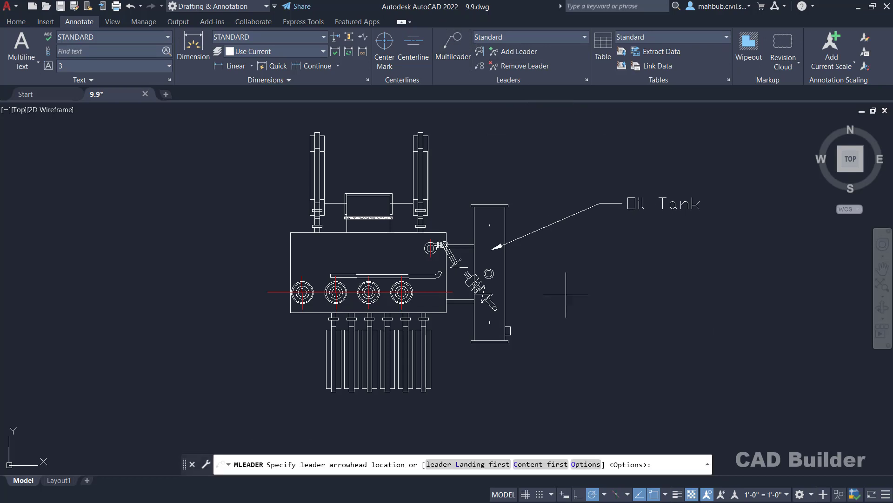
{"action": "left_click", "coordinate": [510, 331]}
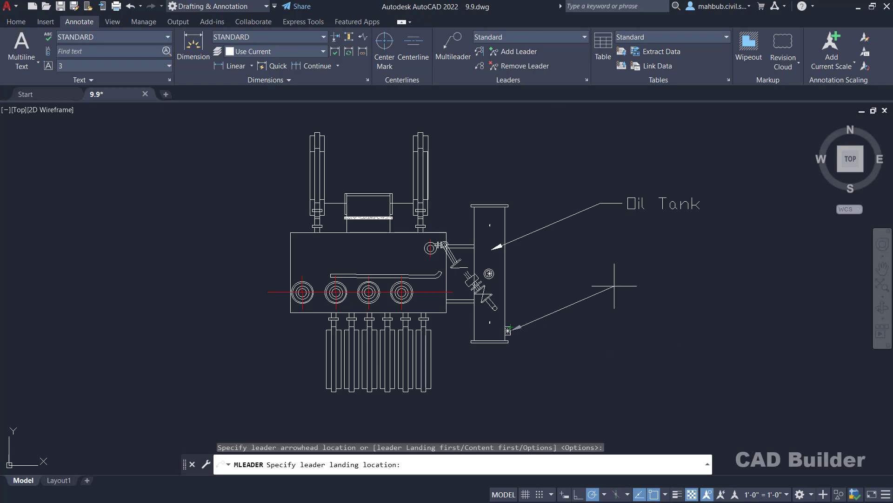
{"action": "left_click", "coordinate": [614, 286]}
{"action": "type", "text": "Oil "}
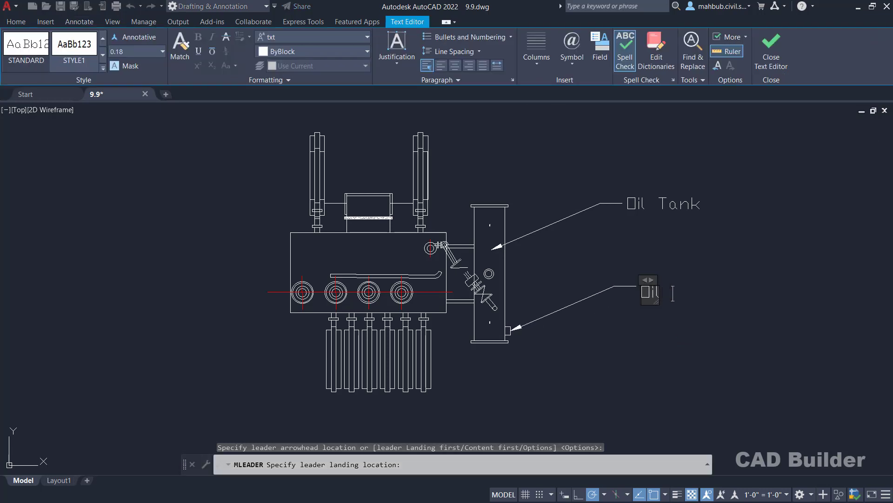
{"action": "type", "text": "Valve"}
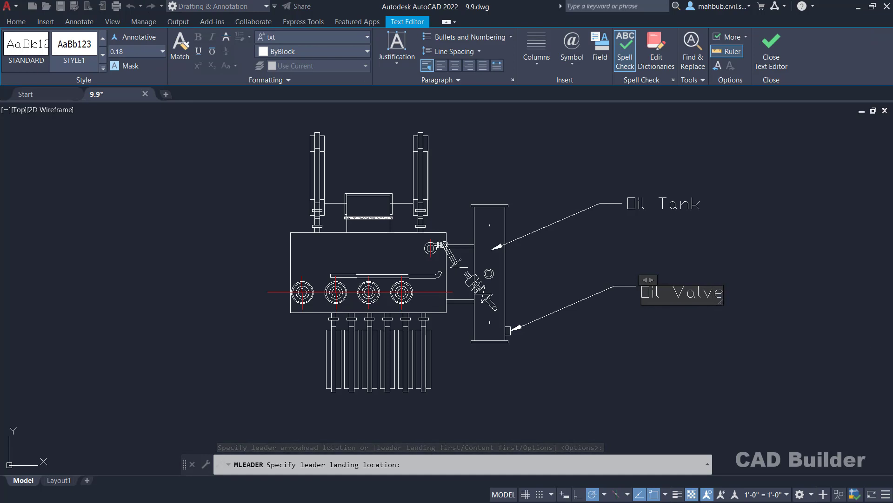
{"action": "left_click", "coordinate": [703, 362]}
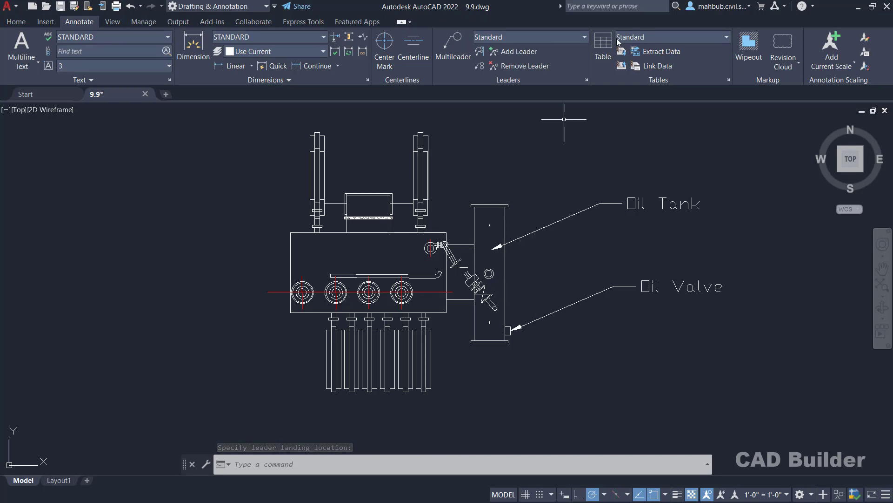
{"action": "left_click", "coordinate": [587, 80]}
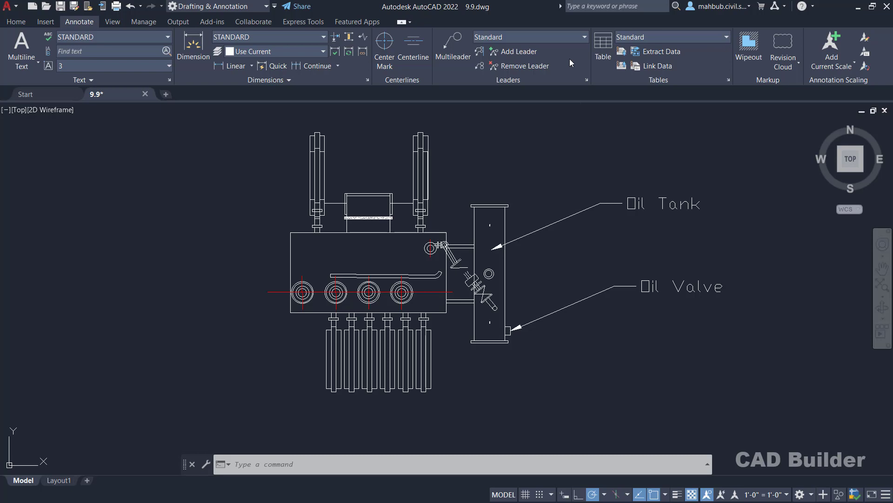
Open Tool Palettes with Ctrl+3, move it right, and switch to the Leaders palette
{"action": "key", "text": "ctrl+3"}
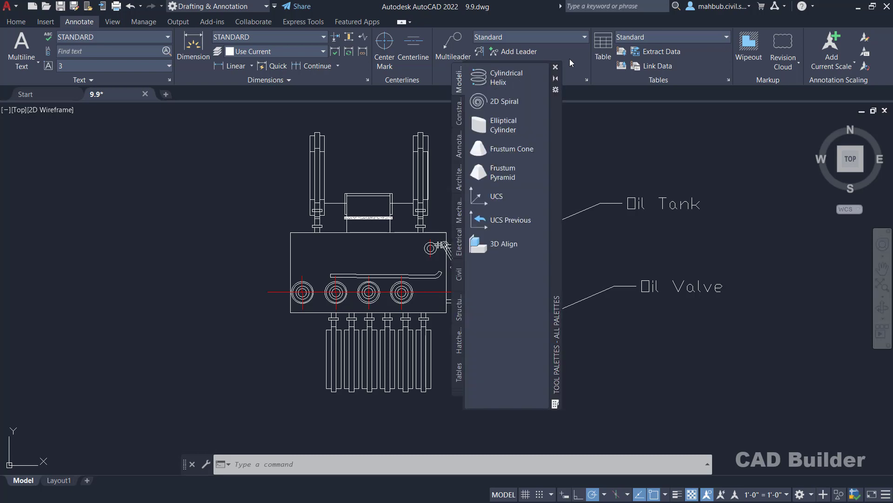
{"action": "left_click_drag", "start_coordinate": [556, 109], "coordinate": [703, 120]}
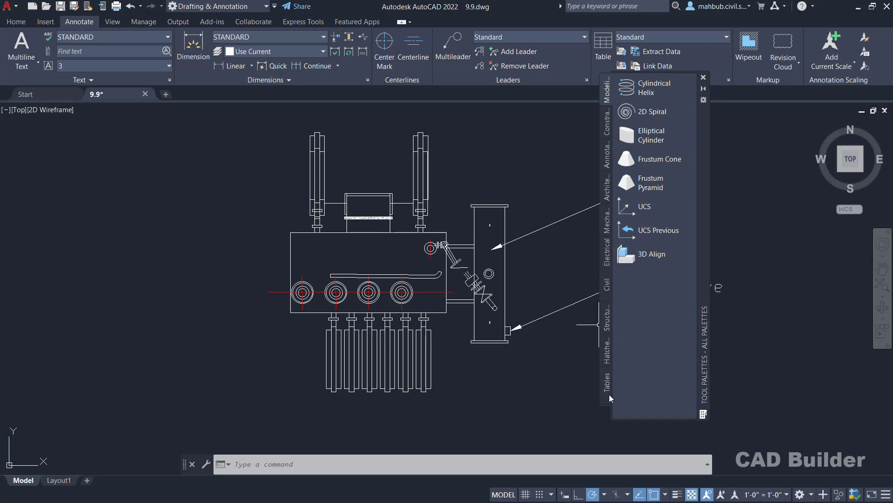
{"action": "left_click", "coordinate": [606, 406]}
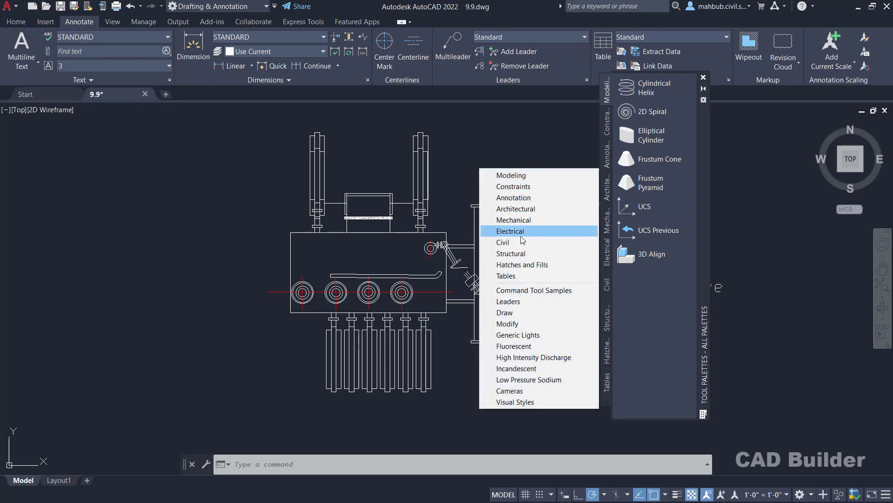
{"action": "left_click", "coordinate": [519, 303]}
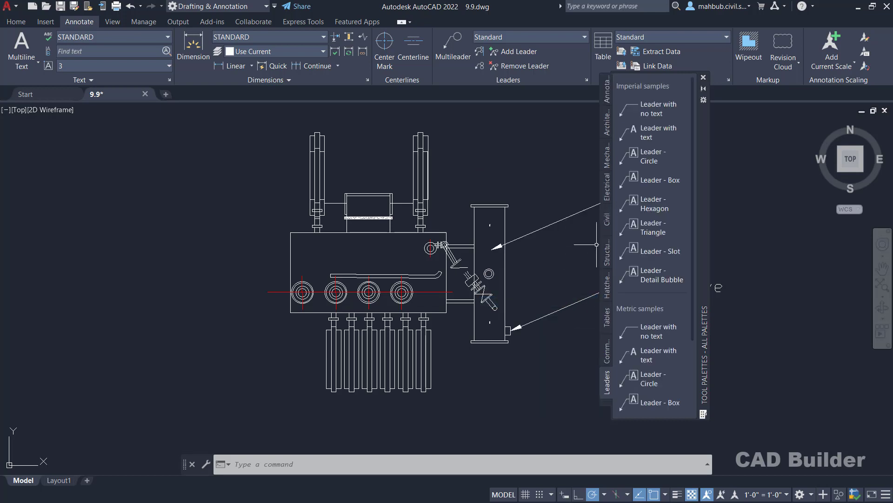
{"action": "scroll", "coordinate": [665, 186], "scroll_direction": "down", "scroll_amount": 3}
{"action": "scroll", "coordinate": [671, 225], "scroll_direction": "down", "scroll_amount": 1}
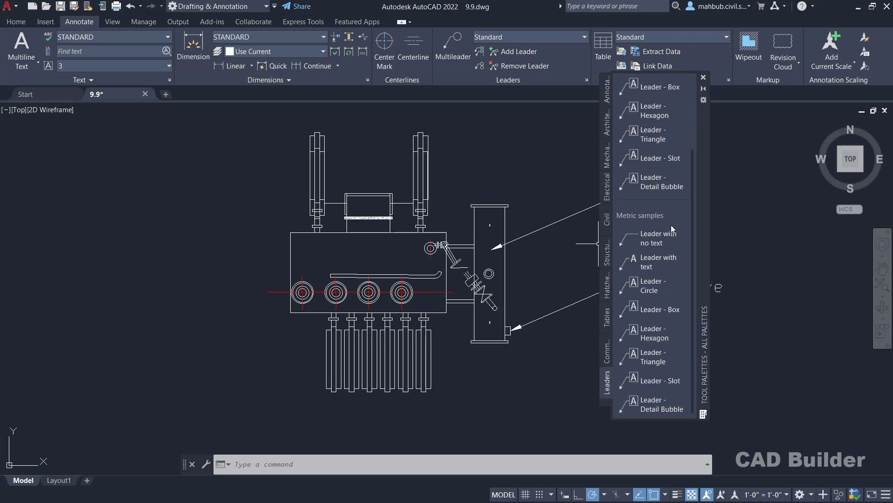
{"action": "scroll", "coordinate": [660, 316], "scroll_direction": "up", "scroll_amount": 4}
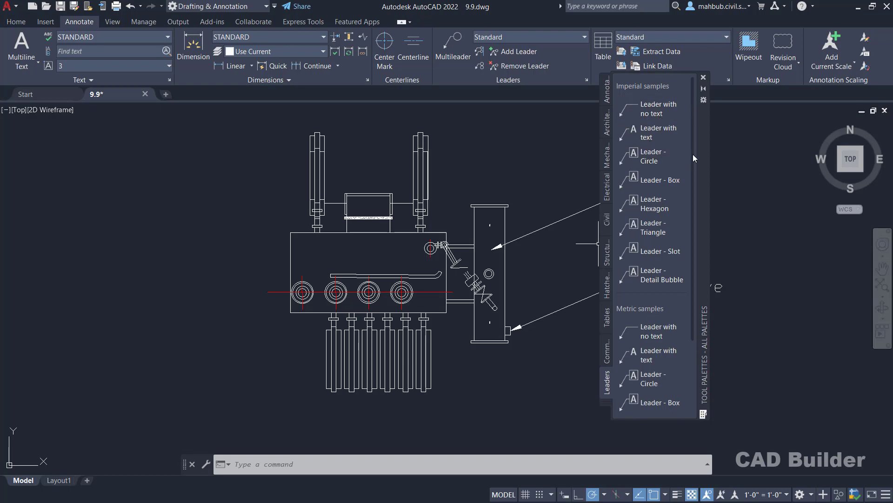
Add a 'Leader - Circle' tag numbered 1 pointing at the leftmost bushing, placed up-left
{"action": "left_click", "coordinate": [653, 158]}
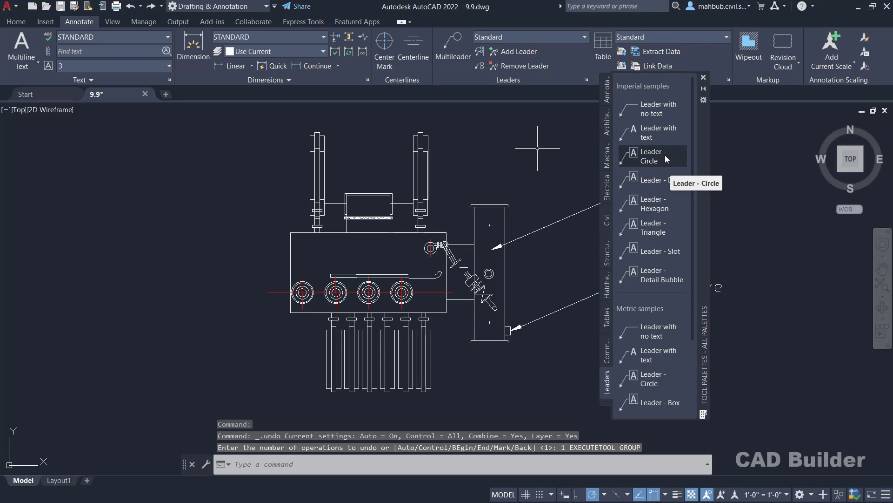
{"action": "left_click", "coordinate": [299, 290]}
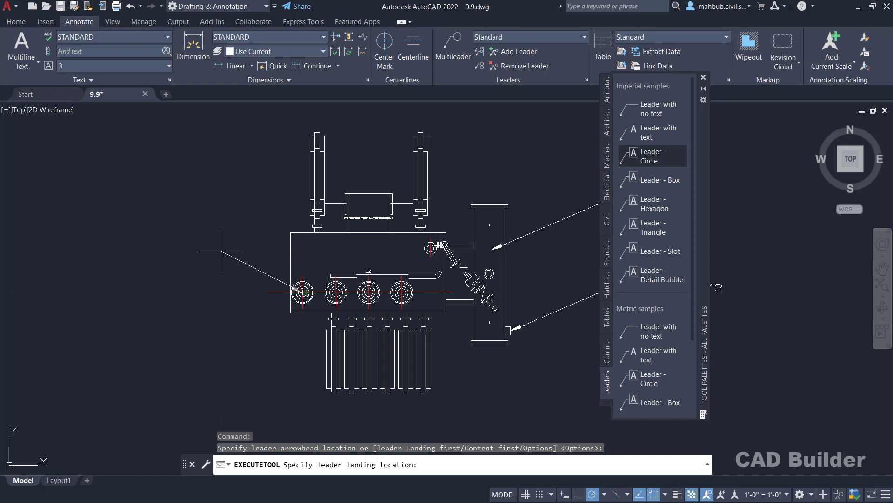
{"action": "left_click", "coordinate": [221, 251]}
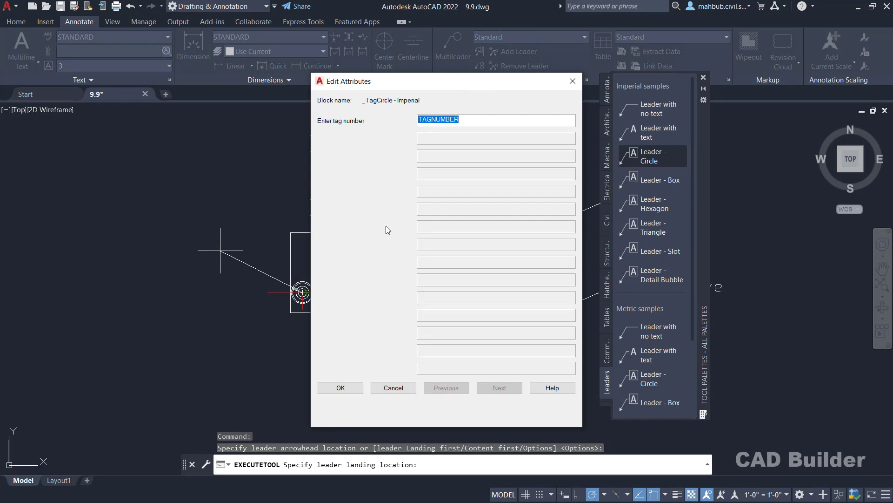
{"action": "left_click", "coordinate": [466, 119]}
{"action": "left_click_drag", "start_coordinate": [466, 119], "coordinate": [419, 120]}
{"action": "type", "text": "1"}
{"action": "left_click", "coordinate": [341, 388]}
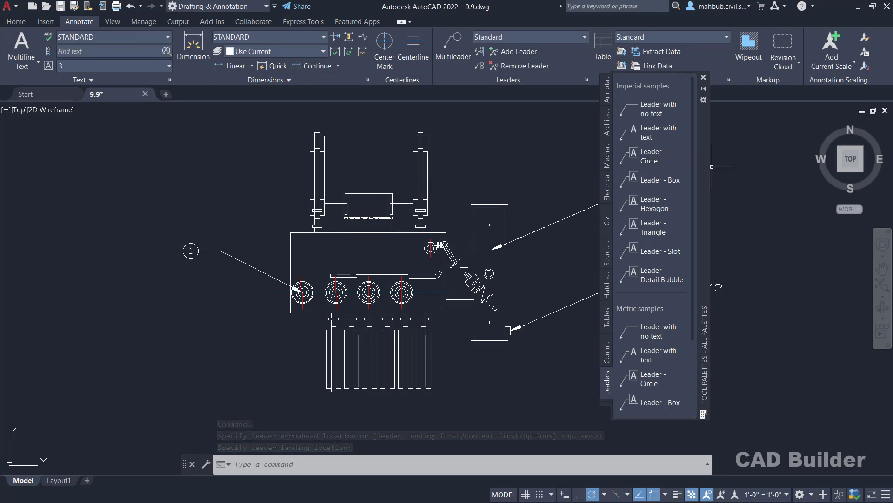
Add a 'Leader - Box' tag numbered 2 pointing at the second bushing, placed to the left
{"action": "left_click", "coordinate": [647, 182]}
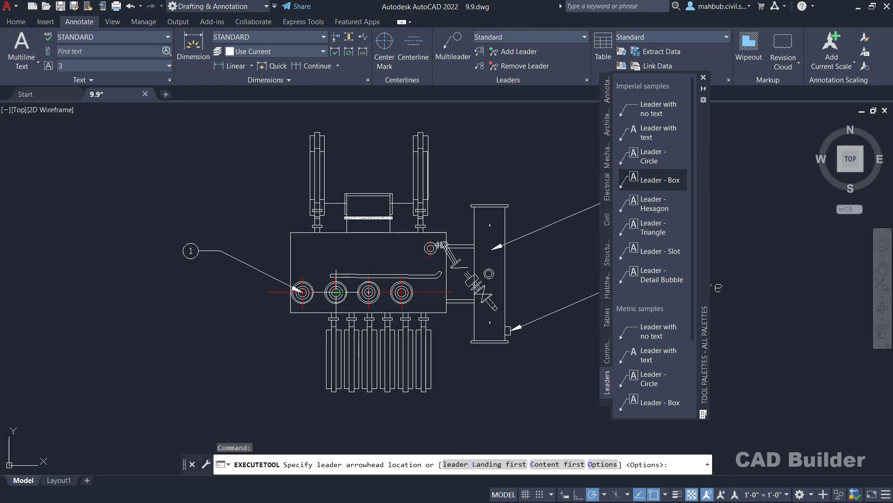
{"action": "left_click", "coordinate": [335, 293]}
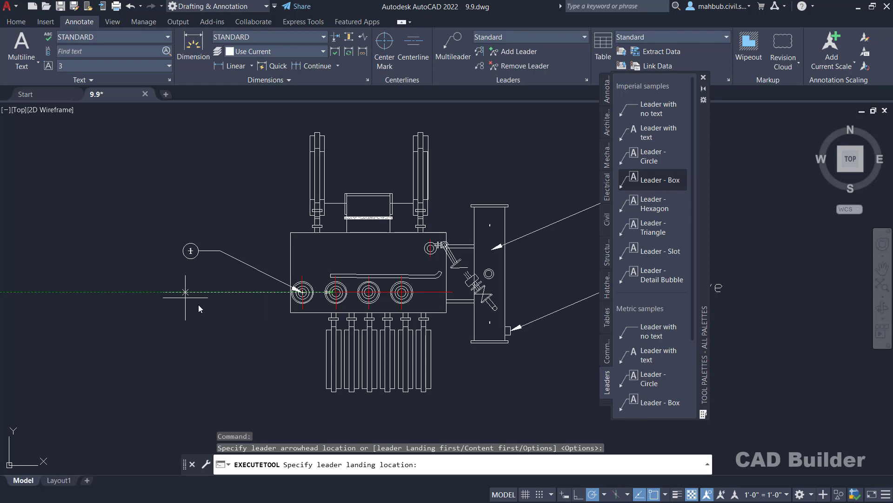
{"action": "left_click", "coordinate": [185, 291]}
{"action": "type", "text": "2"}
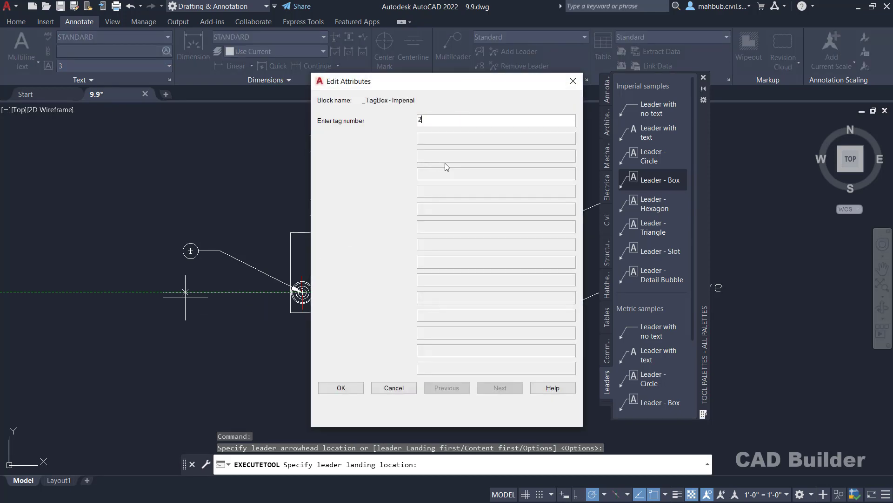
{"action": "left_click", "coordinate": [341, 388]}
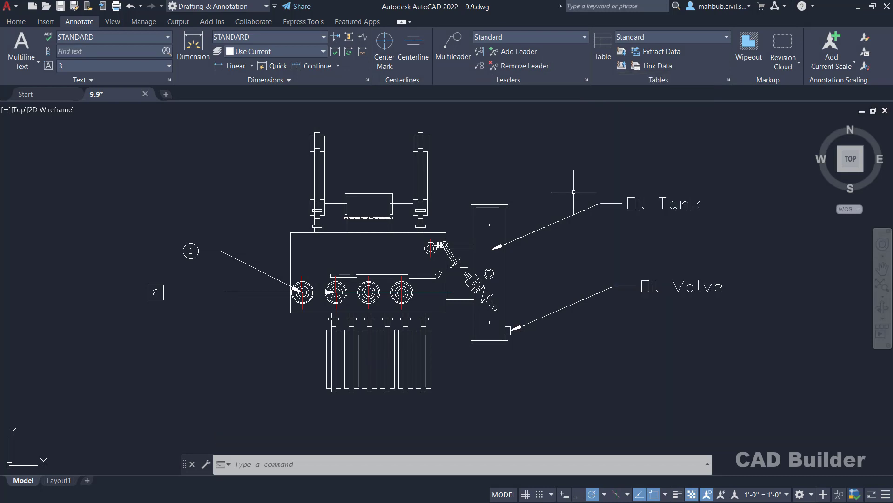